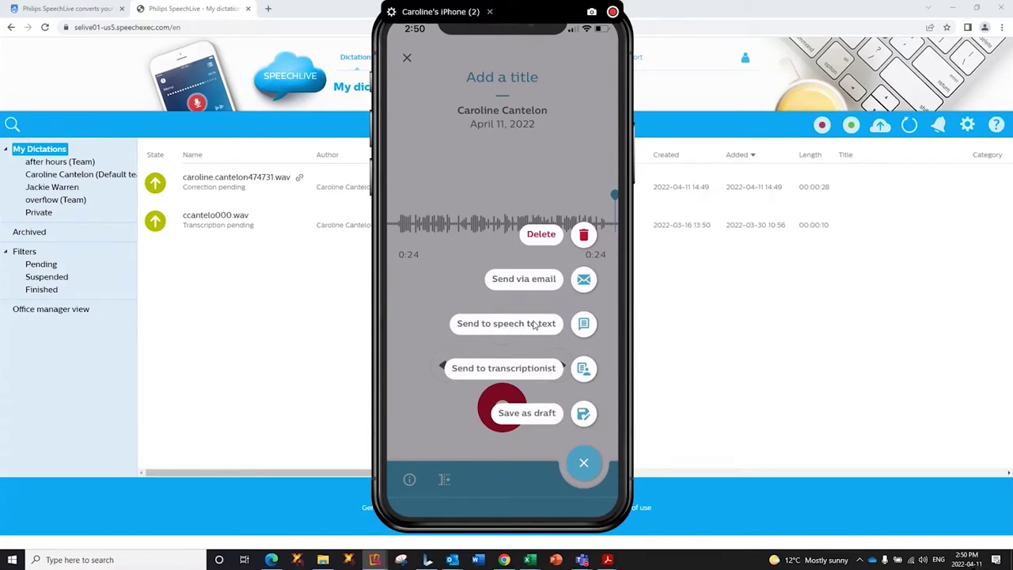
Send the 24-second phone dictation to speech-to-text in English (US)
{"action": "left_click", "coordinate": [535, 324]}
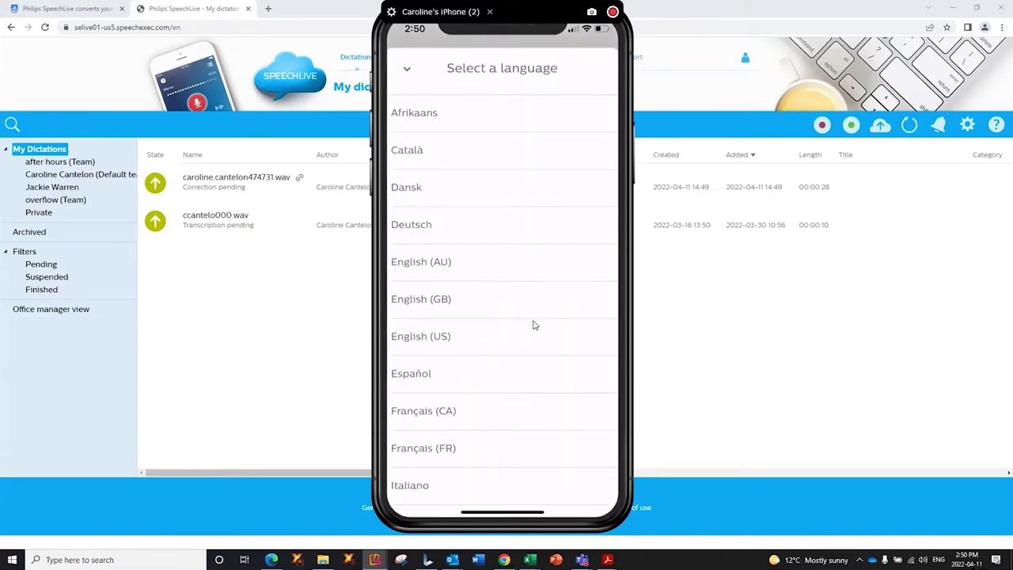
{"action": "left_click", "coordinate": [534, 325]}
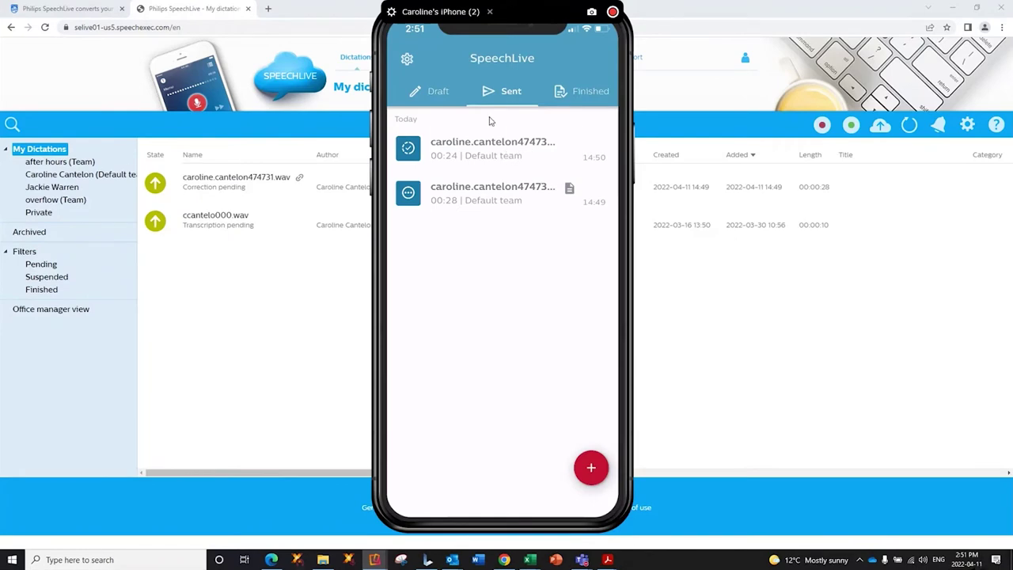
Move the phone mirroring window to the right edge to reveal My Dictations
{"action": "left_click_drag", "start_coordinate": [512, 14], "coordinate": [1012, 236]}
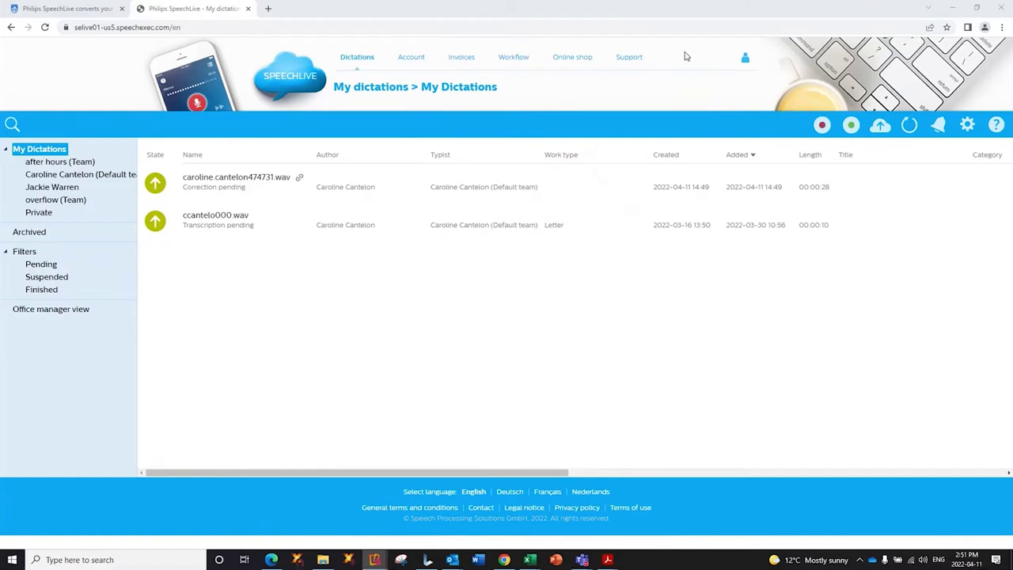
Refresh My Dictations so the new 24-second dictation is listed at the top
{"action": "left_click", "coordinate": [909, 133]}
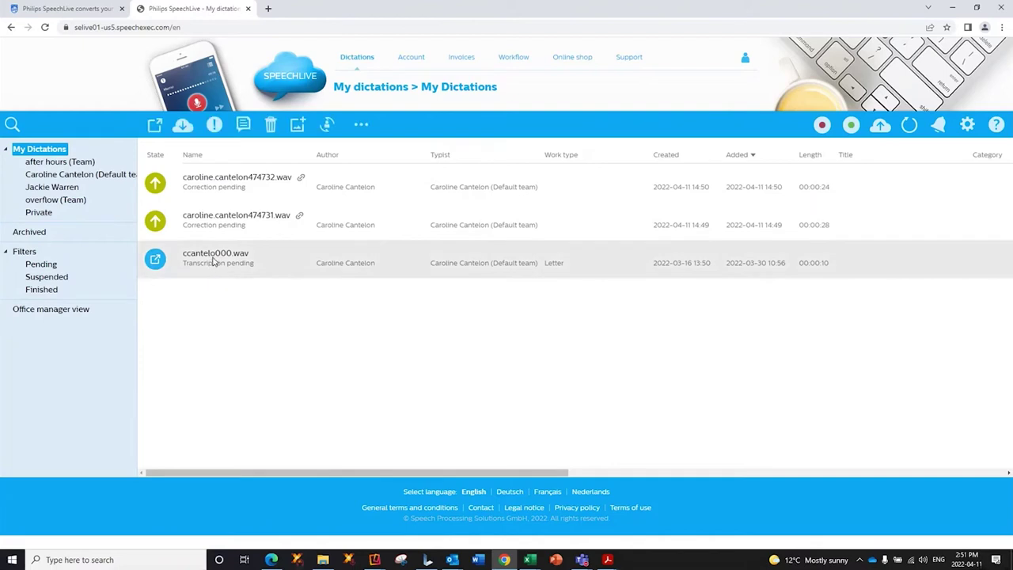
Send the older ccantelo000.wav letter to speech-to-text in English (US), then refresh the list
{"action": "left_click", "coordinate": [212, 263]}
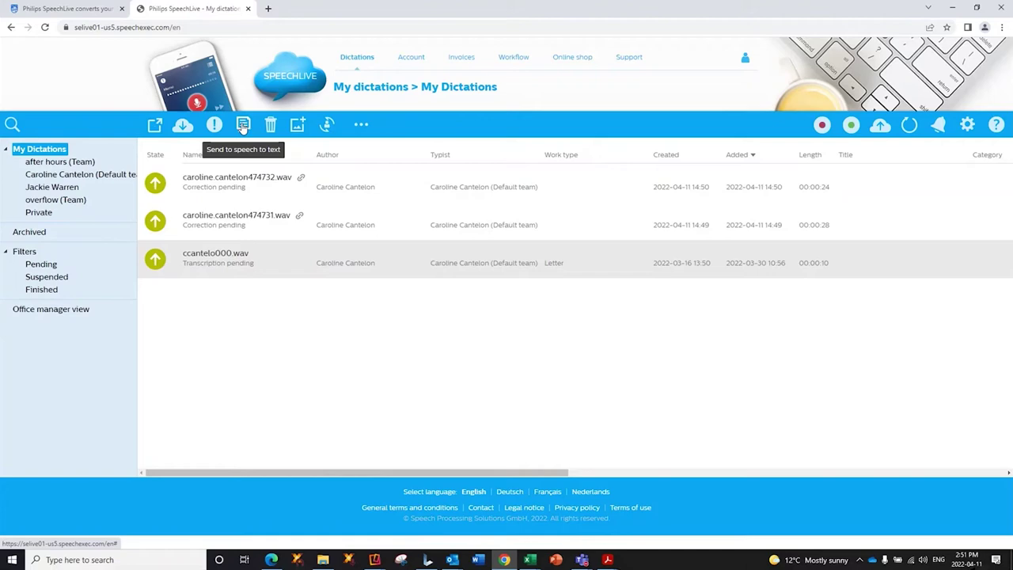
{"action": "left_click", "coordinate": [243, 126]}
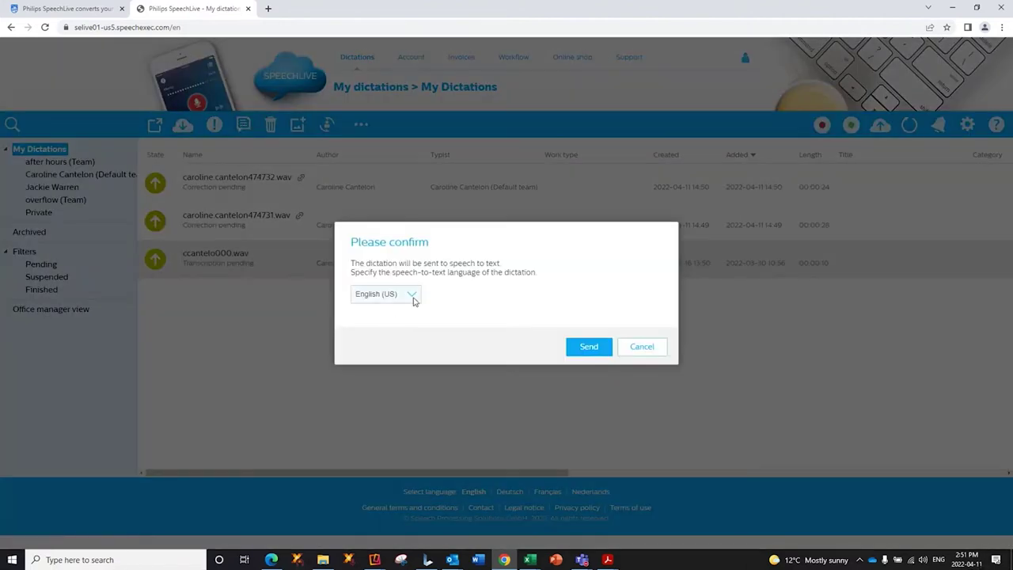
{"action": "left_click", "coordinate": [582, 349]}
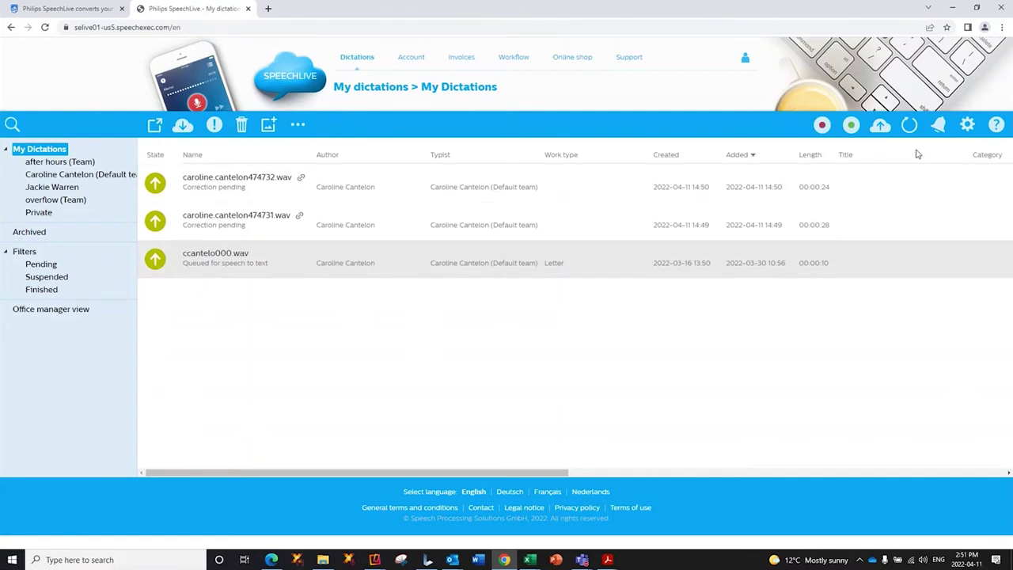
{"action": "left_click", "coordinate": [910, 126]}
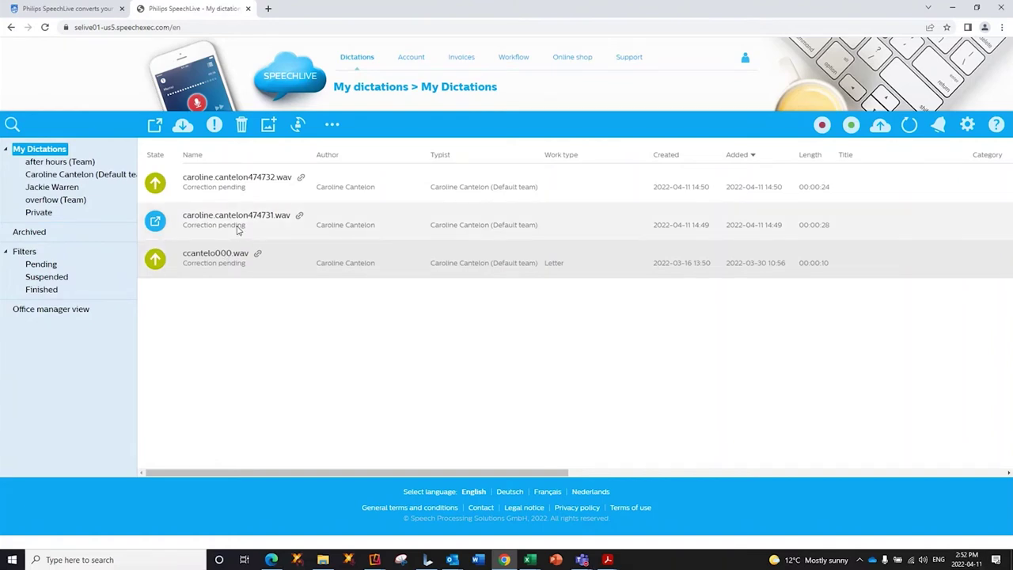
{"action": "mouse_move", "coordinate": [265, 183]}
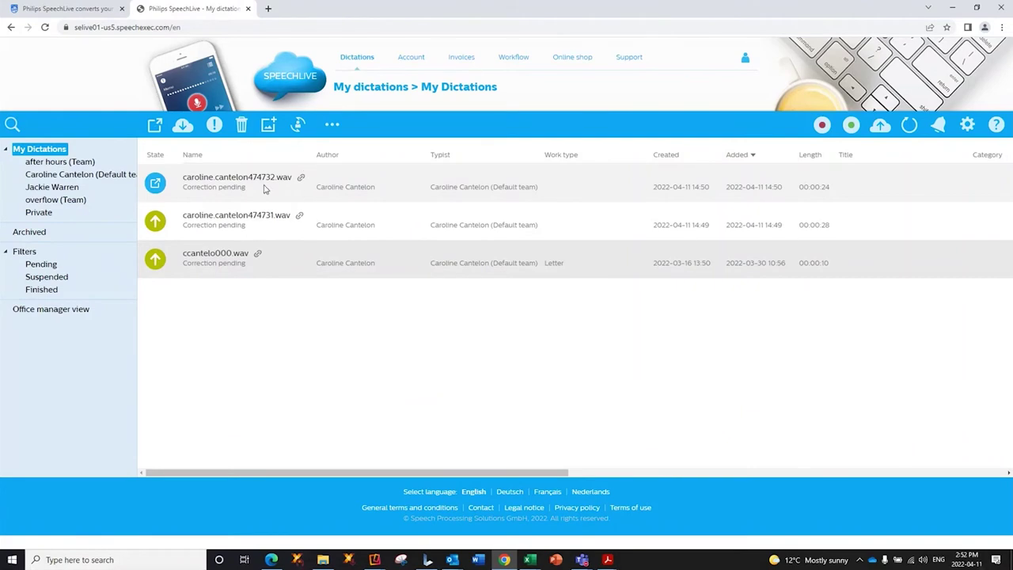
Download the 24-second dictation's transcript as an RTF file
{"action": "left_click", "coordinate": [265, 188]}
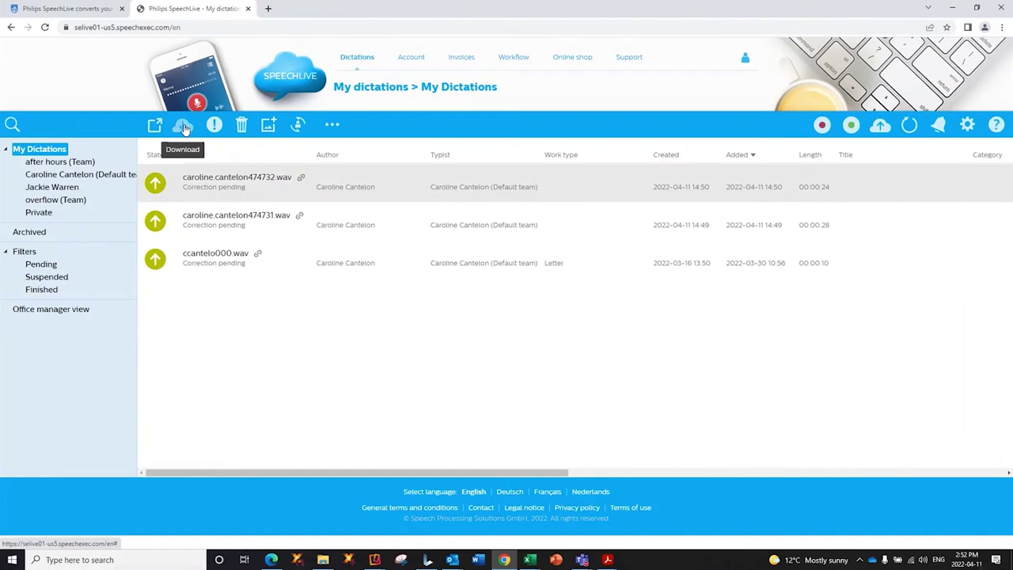
{"action": "left_click", "coordinate": [182, 127]}
{"action": "left_click", "coordinate": [219, 196]}
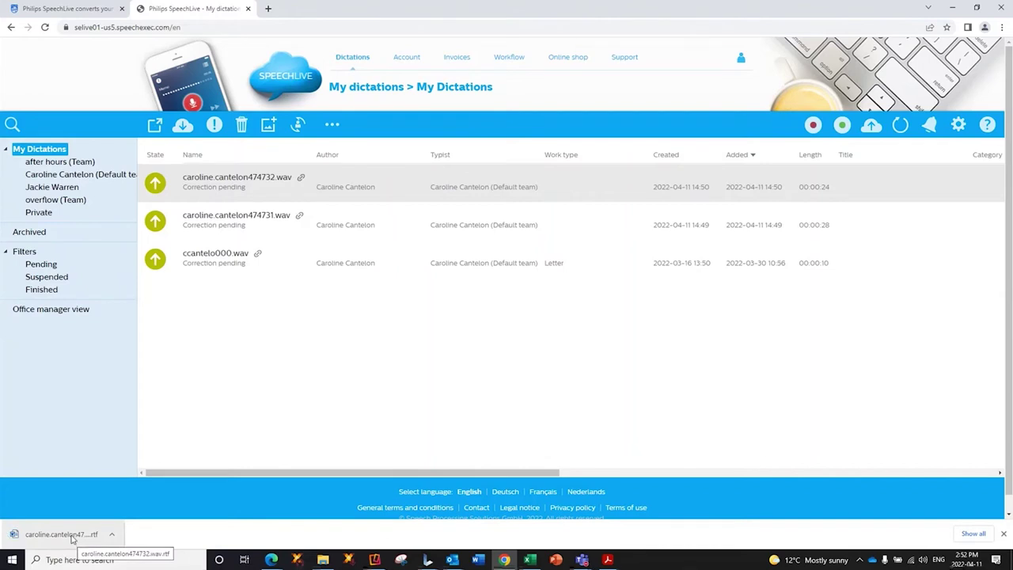
Open the downloaded RTF transcript in Word, read through it, and close it
{"action": "left_click", "coordinate": [72, 540]}
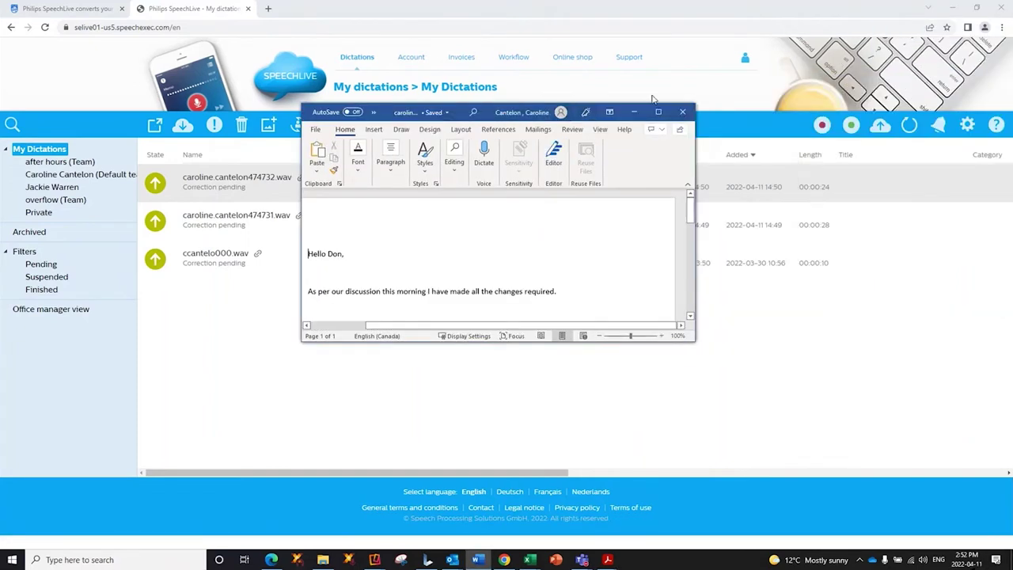
{"action": "scroll", "coordinate": [540, 257], "scroll_direction": "down", "scroll_amount": 2}
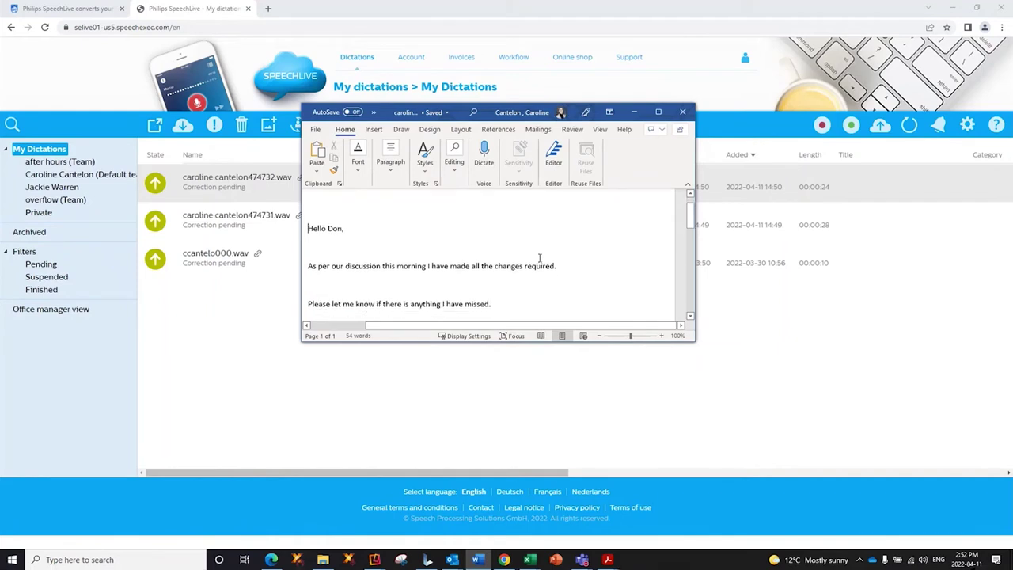
{"action": "scroll", "coordinate": [540, 256], "scroll_direction": "down", "scroll_amount": 3}
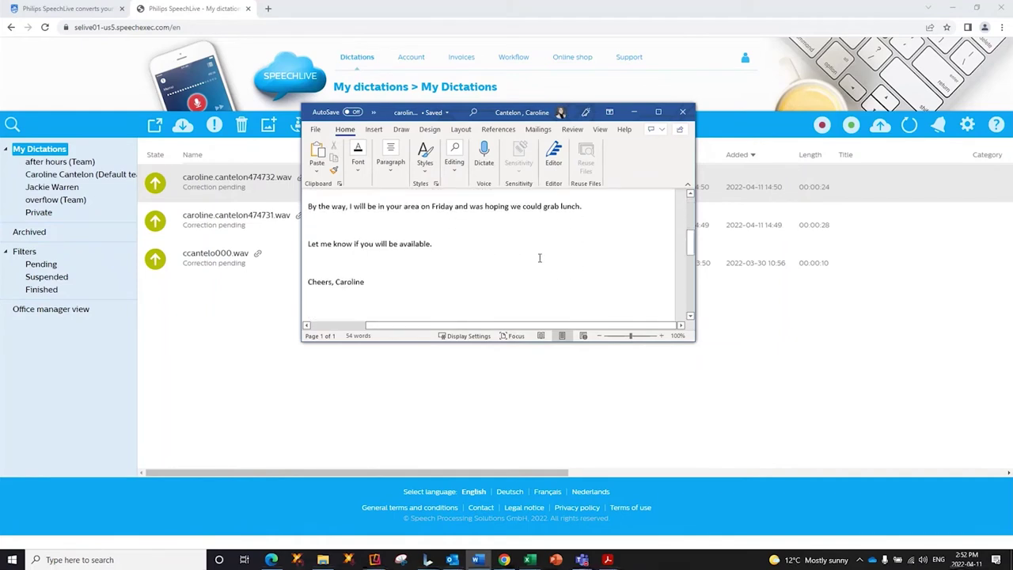
{"action": "scroll", "coordinate": [540, 258], "scroll_direction": "up", "scroll_amount": 2}
{"action": "scroll", "coordinate": [538, 253], "scroll_direction": "up", "scroll_amount": 3}
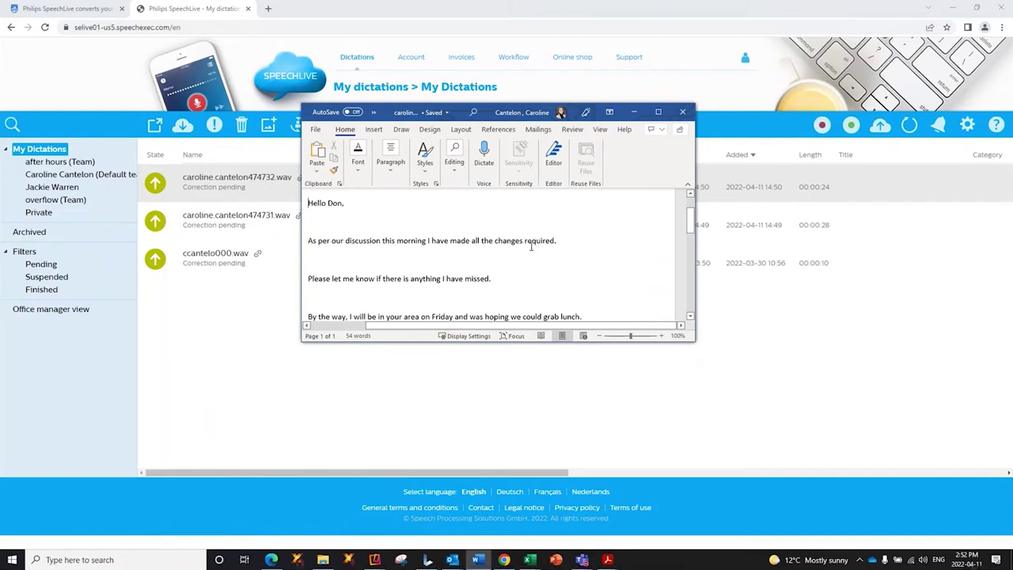
{"action": "left_click", "coordinate": [683, 112]}
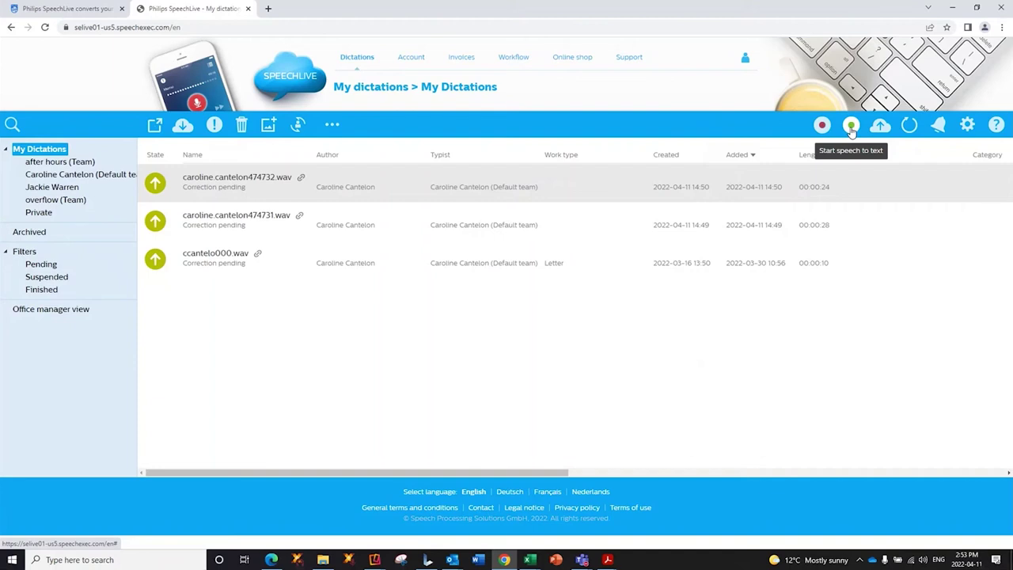
Start a new blank live speech-to-text document in English (US)
{"action": "left_click", "coordinate": [851, 126]}
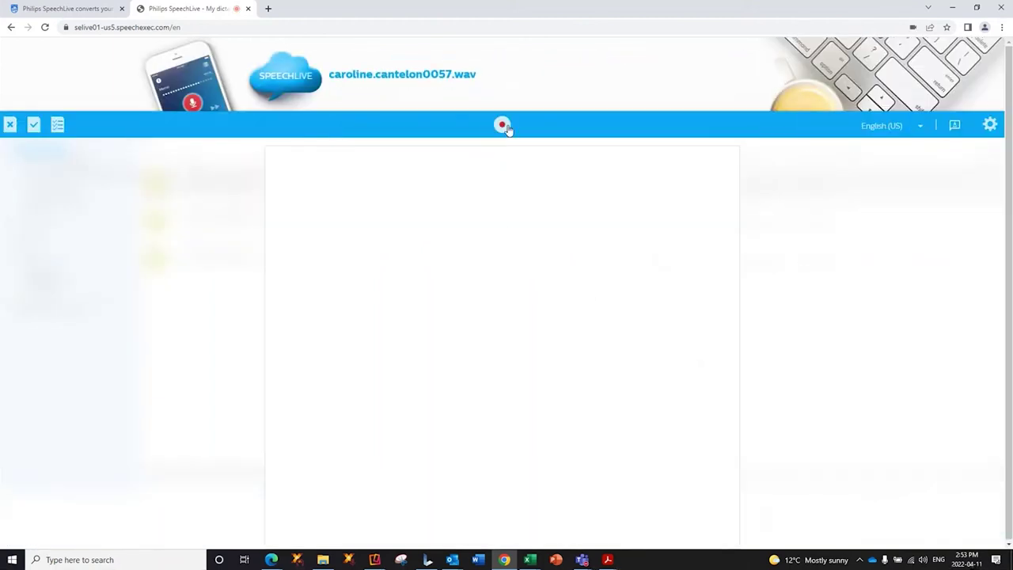
Record a live-dictated note about the contract meeting, then stop recording
{"action": "left_click", "coordinate": [500, 126]}
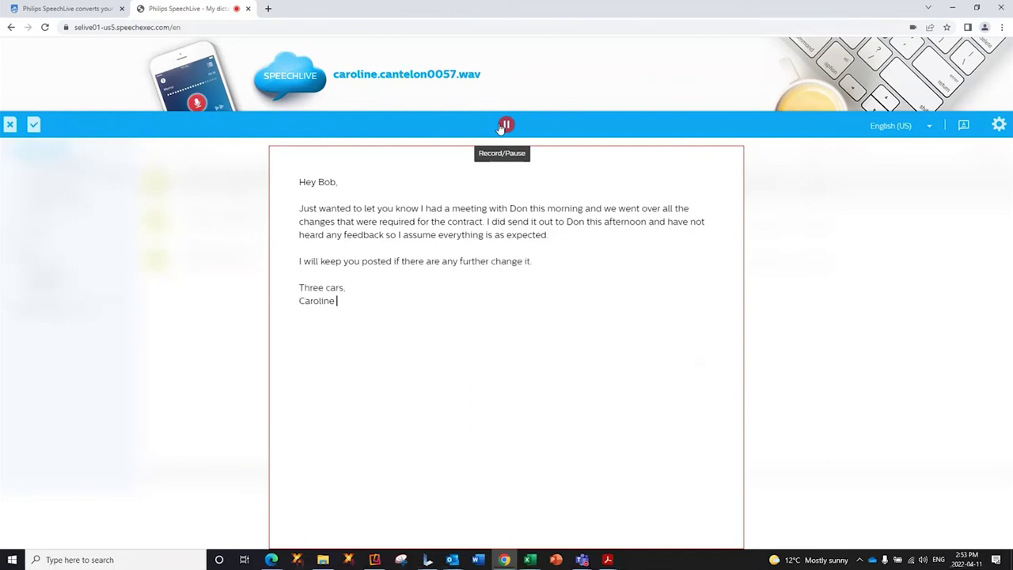
{"action": "left_click", "coordinate": [504, 126]}
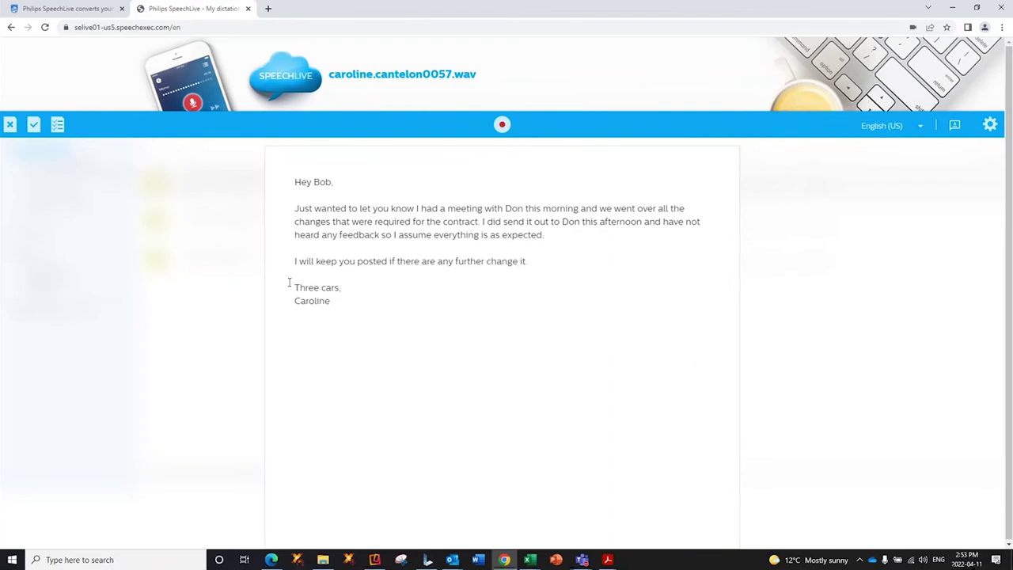
Replace 'Three cars' with 'Regards', fix the comma, and finish the transcript
{"action": "left_click_drag", "start_coordinate": [342, 287], "coordinate": [294, 288]}
{"action": "type", "text": "Reg"}
{"action": "type", "text": "ards"}
{"action": "key", "text": "BackSpace"}
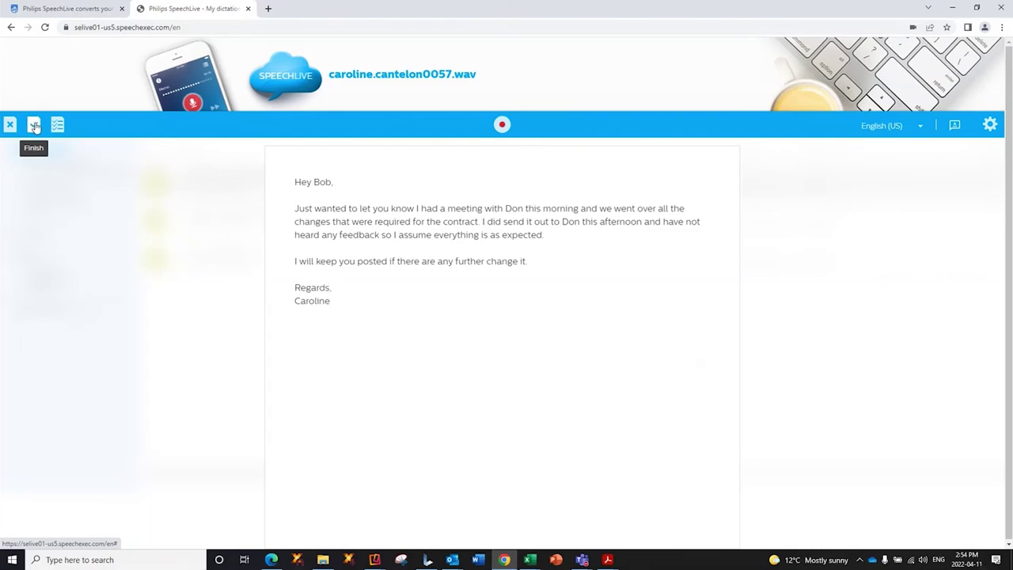
{"action": "left_click", "coordinate": [34, 129]}
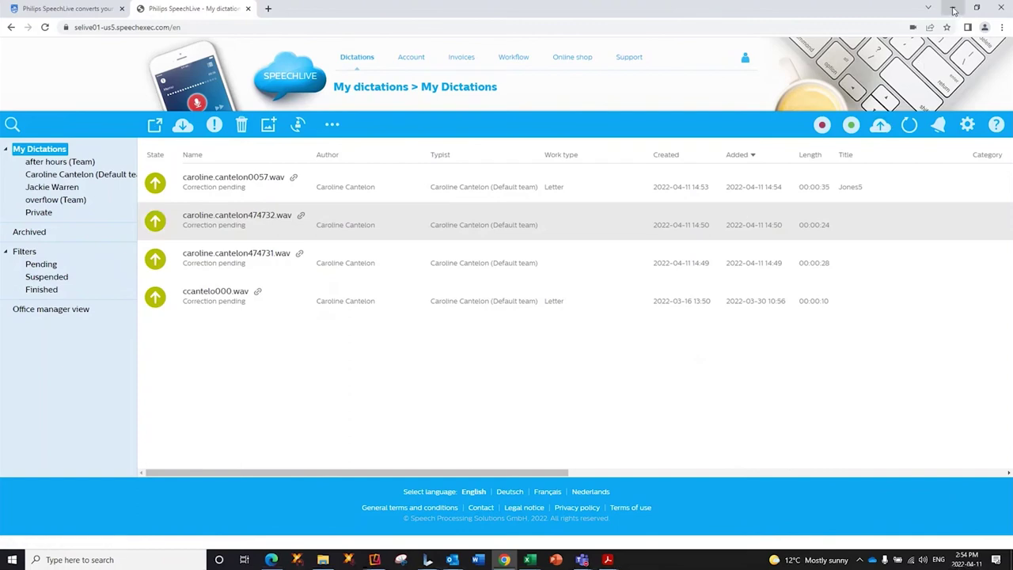
Minimize Chrome to reveal the blank Outlook compose window
{"action": "left_click", "coordinate": [952, 7]}
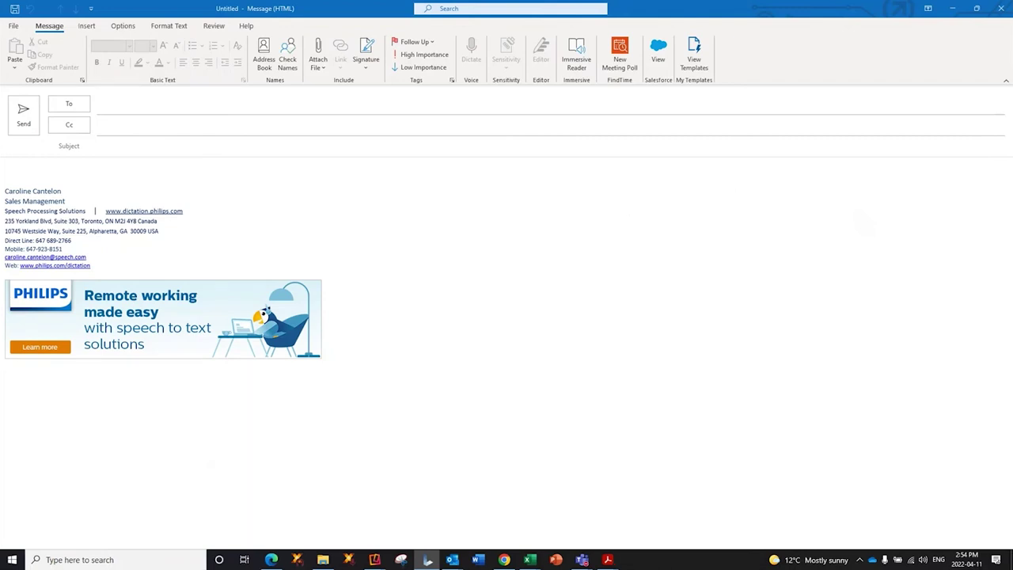
Launch the SpeechLive Desktop App recorder and move it to the top-right of the screen
{"action": "left_click", "coordinate": [976, 9]}
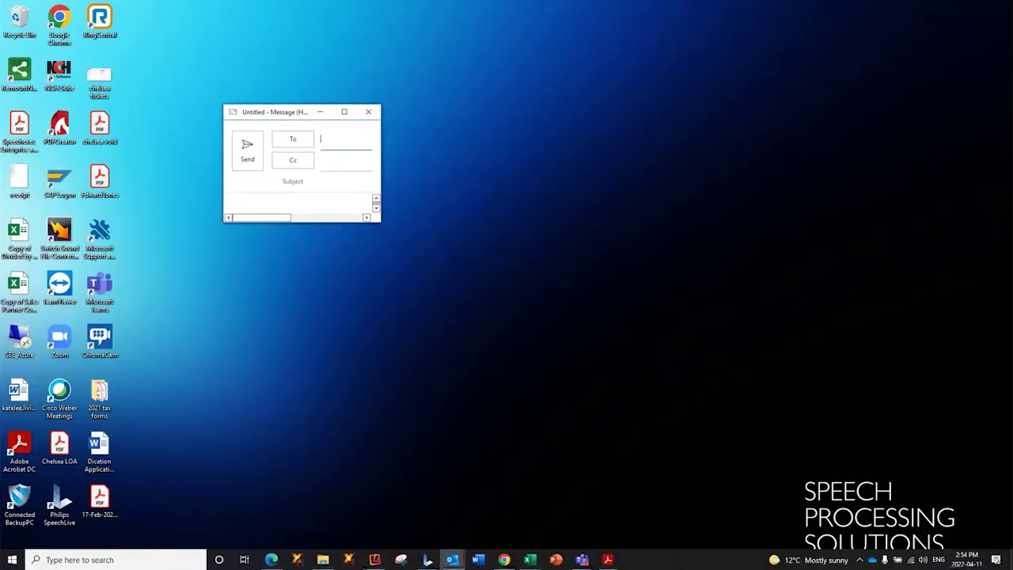
{"action": "left_click", "coordinate": [427, 560]}
{"action": "left_click_drag", "start_coordinate": [518, 170], "coordinate": [521, 125]}
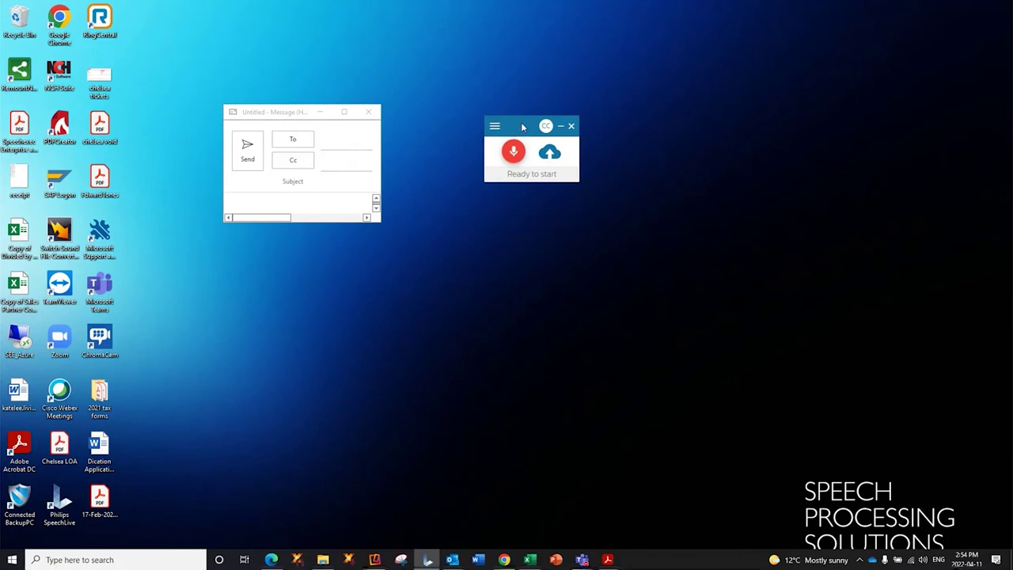
{"action": "mouse_move", "coordinate": [522, 125]}
{"action": "left_mouse_down"}
{"action": "mouse_move", "coordinate": [610, 142]}
{"action": "mouse_move", "coordinate": [910, 35]}
{"action": "left_mouse_up"}
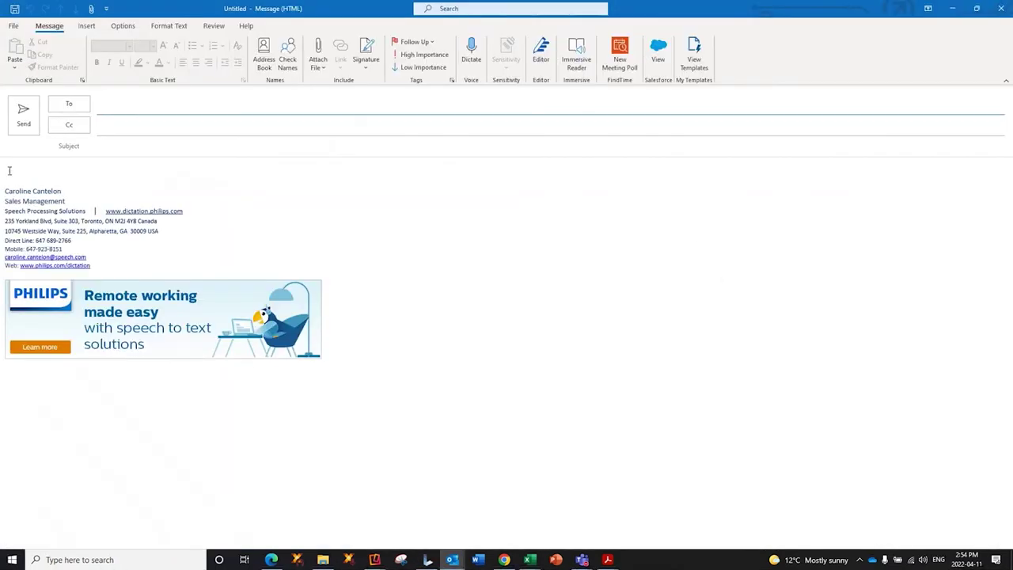
Dictate a greeting to the recipient, a no-further-contract-changes note, a Friday lunch question, and 'Look forward to seeing you then.'
{"action": "left_click", "coordinate": [11, 169]}
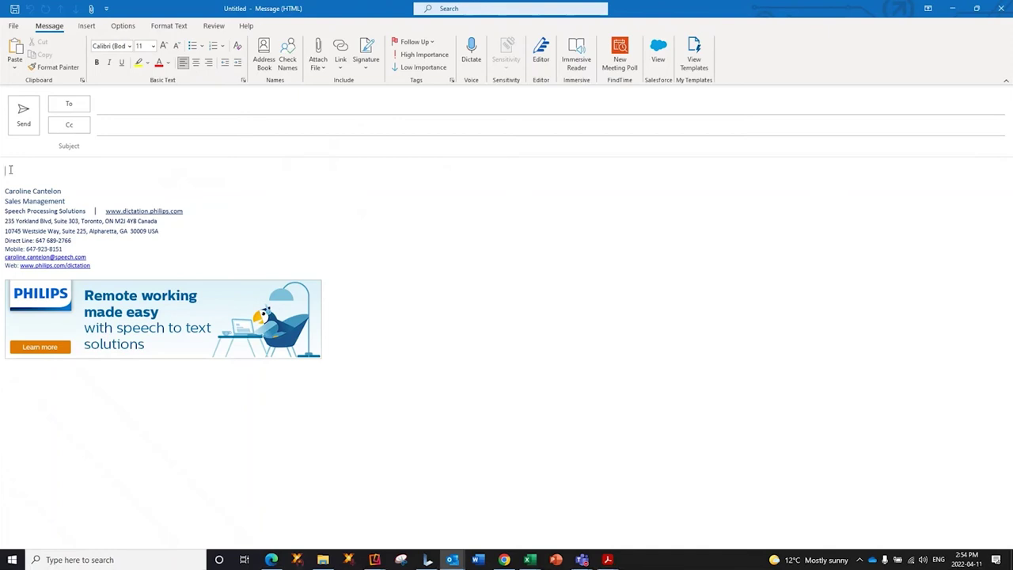
{"action": "type", "text": "Hello John,"}
{"action": "key", "text": "Return"}
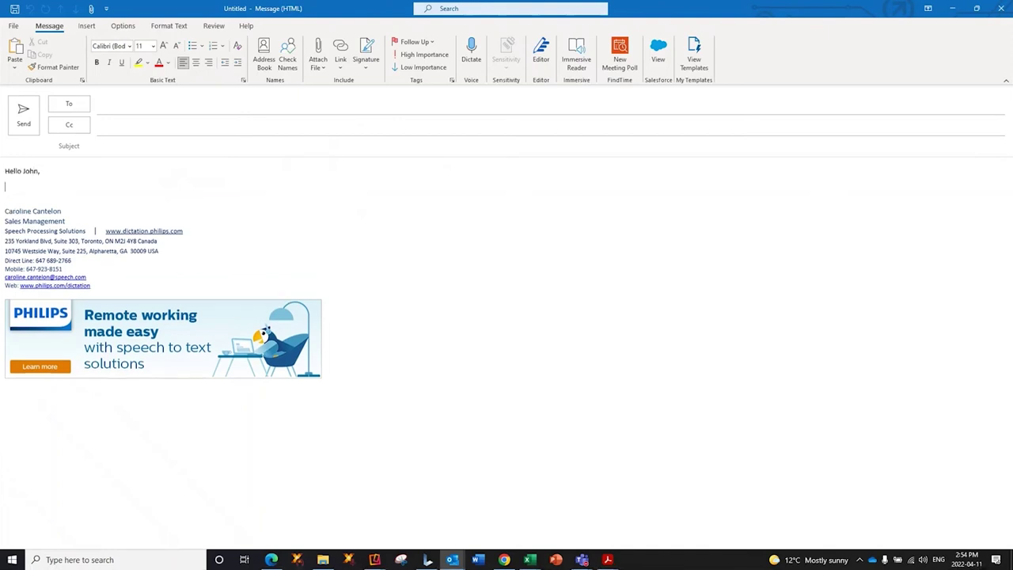
{"action": "type", "text": "I didn't hear back from you but"}
{"action": "type", "text": " I assume that there were no further changes"}
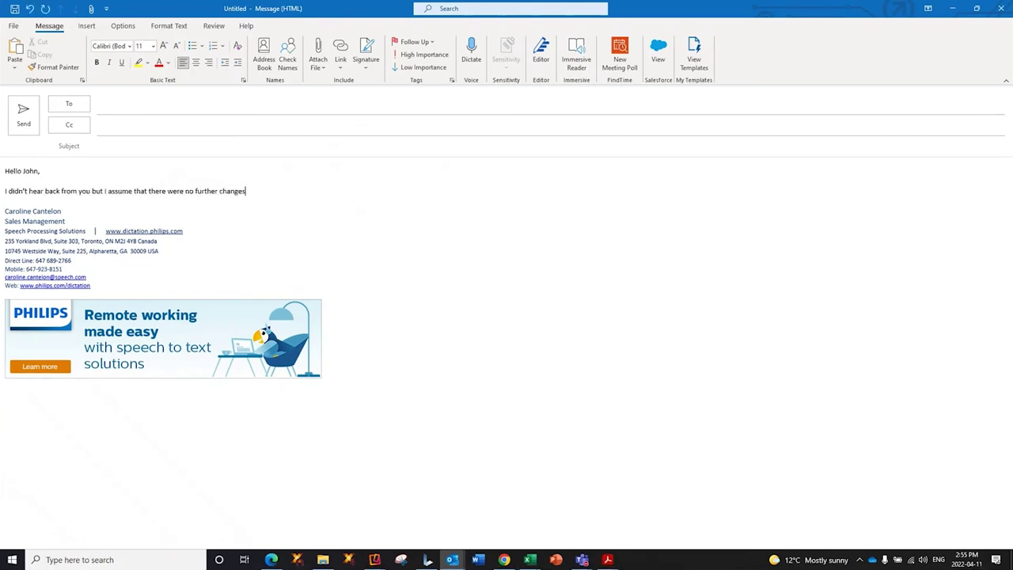
{"action": "type", "text": " required to the contract."}
{"action": "key", "text": "Return"}
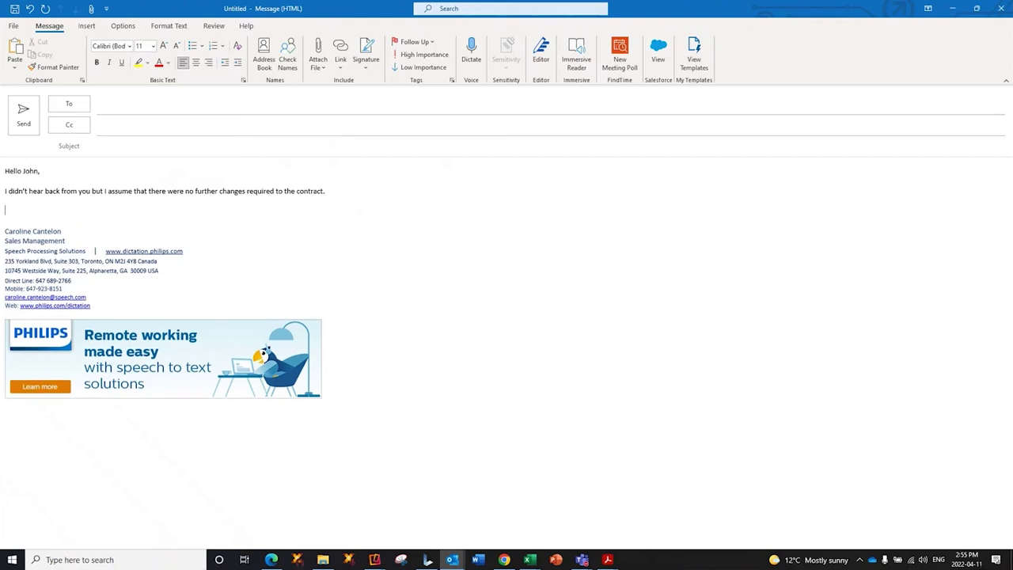
{"action": "type", "text": "I did mention that I was"}
{"action": "type", "text": " available for lunch on Frida"}
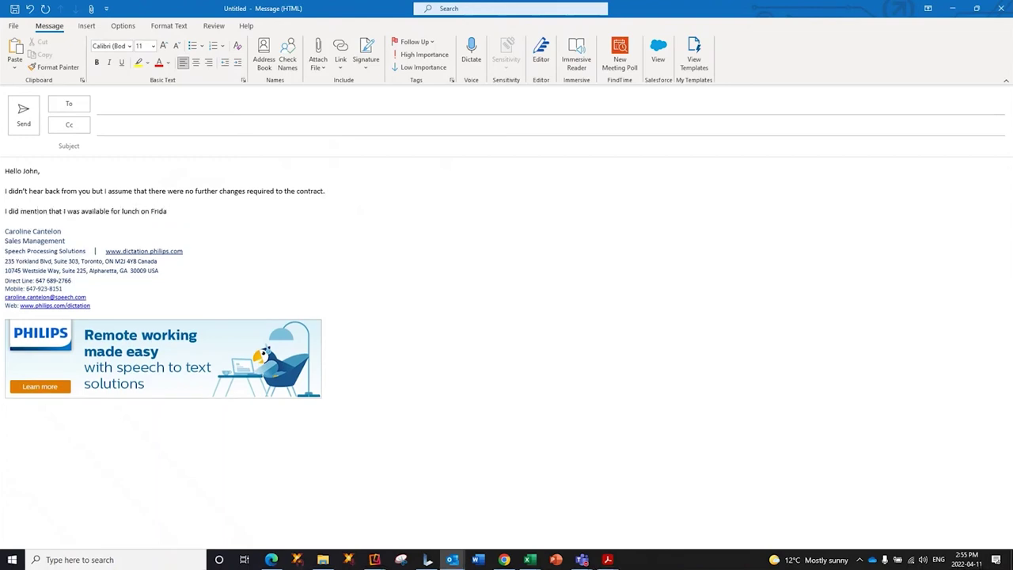
{"action": "type", "text": "y. Will you be around"}
{"action": "type", "text": "?"}
{"action": "key", "text": "Return"}
{"action": "key", "text": "Return"}
{"action": "type", "text": "Look forward to seeing you then."}
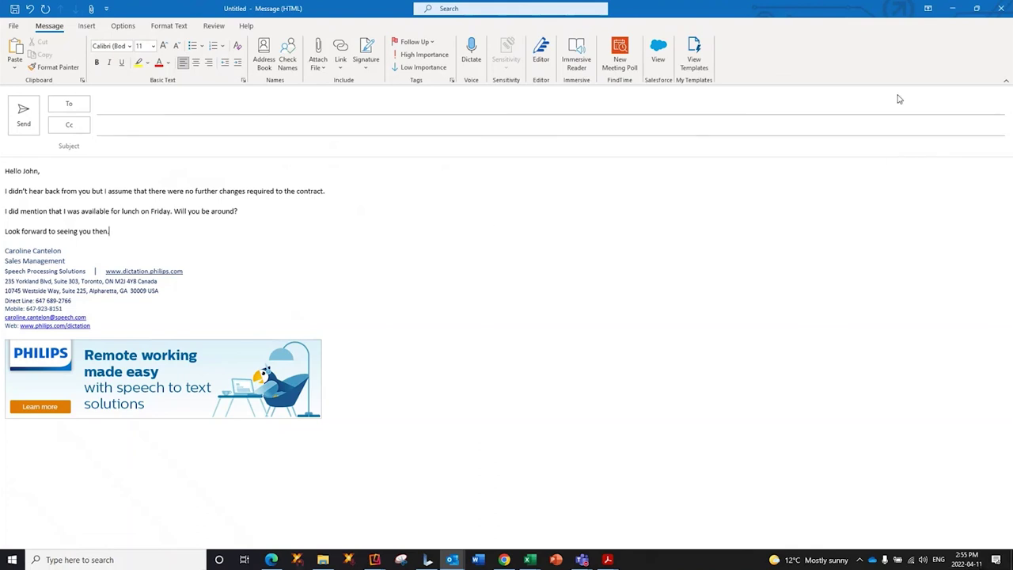
In Chrome's speechlive.com tab, go via Resources > Help to the SpeechLive Desktop App Installation topic
{"action": "left_click", "coordinate": [955, 12]}
{"action": "left_click", "coordinate": [504, 560]}
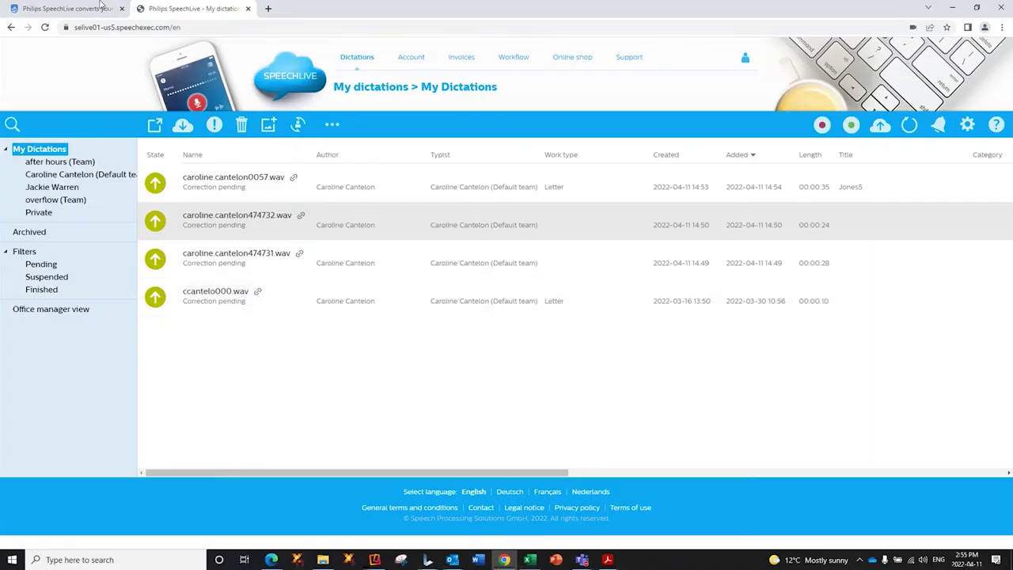
{"action": "left_click", "coordinate": [78, 10]}
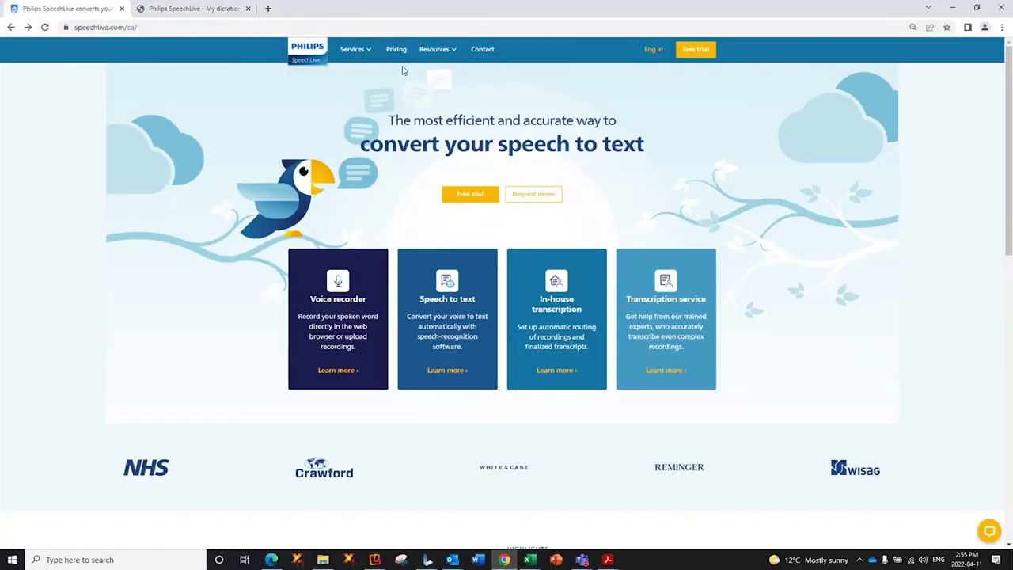
{"action": "left_click", "coordinate": [428, 52]}
{"action": "left_click", "coordinate": [423, 122]}
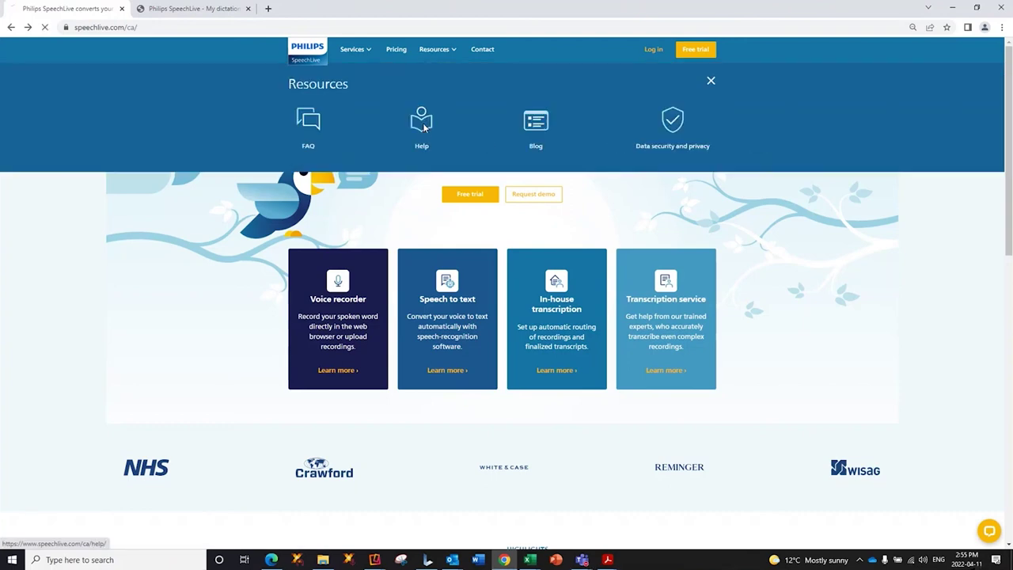
{"action": "scroll", "coordinate": [539, 273], "scroll_direction": "down", "scroll_amount": 4}
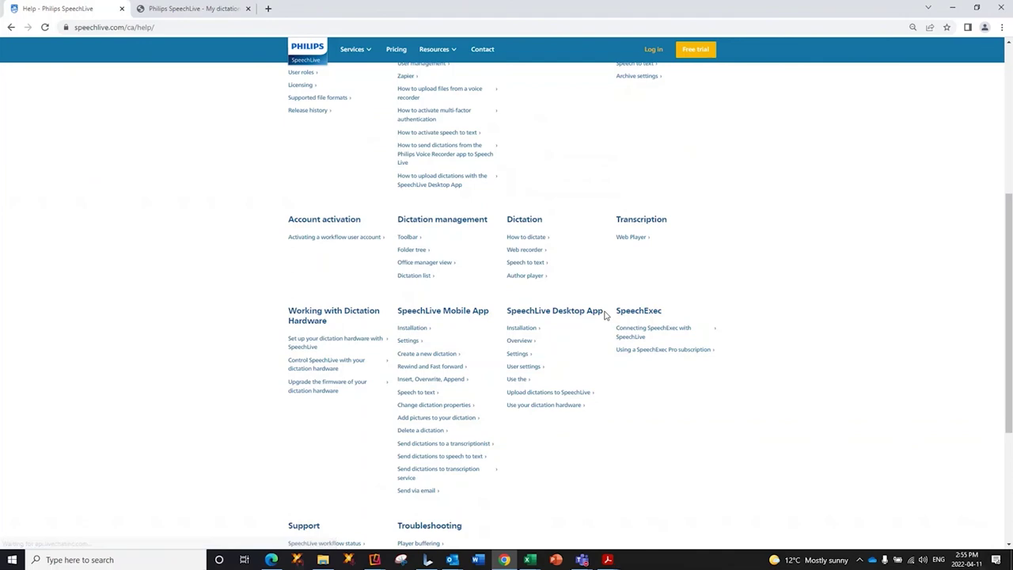
{"action": "left_click", "coordinate": [523, 331]}
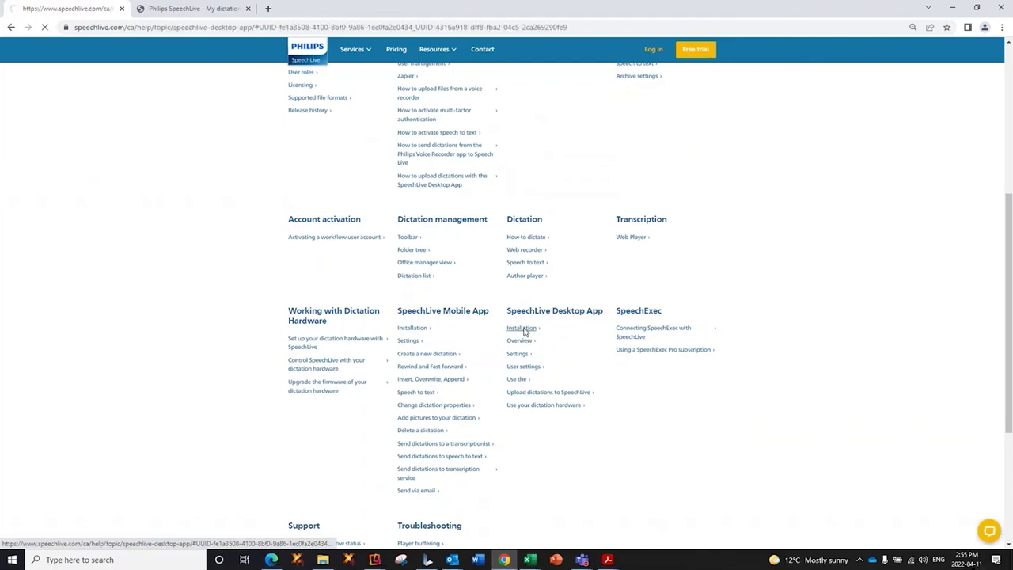